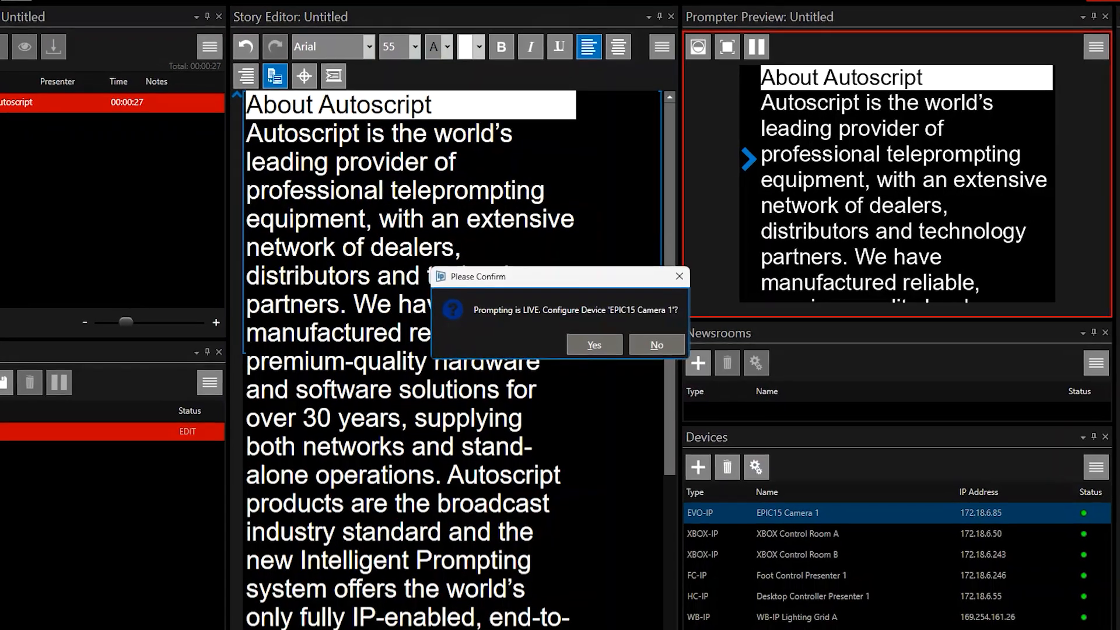
Confirm configuring EPIC15 Camera 1 while prompting is live, and open the device's clock settings
key(Return)
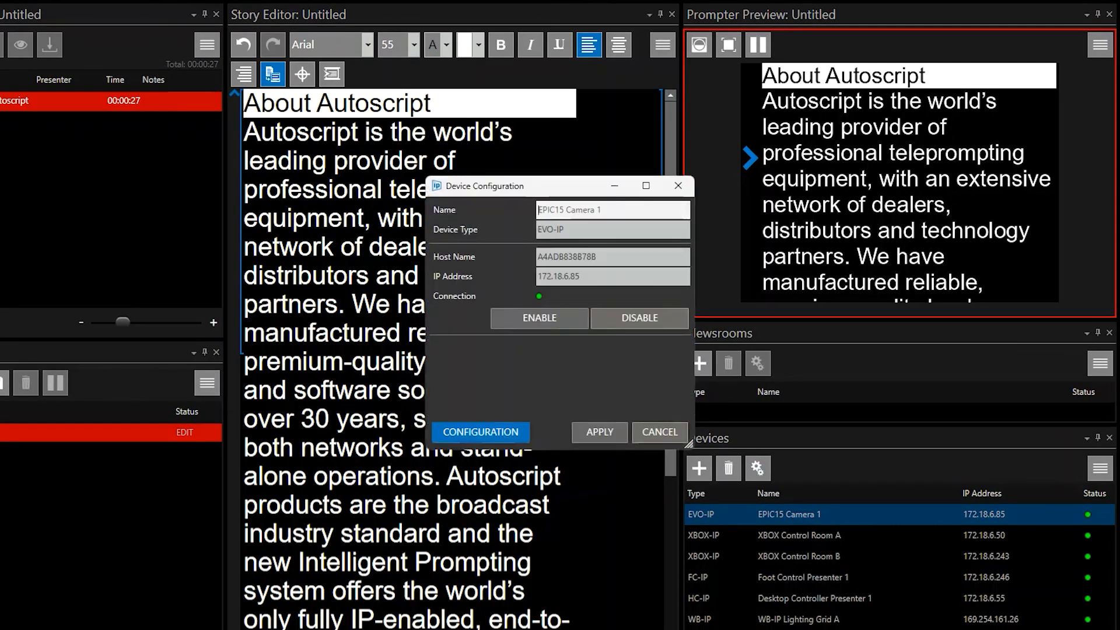
click(481, 433)
click(517, 143)
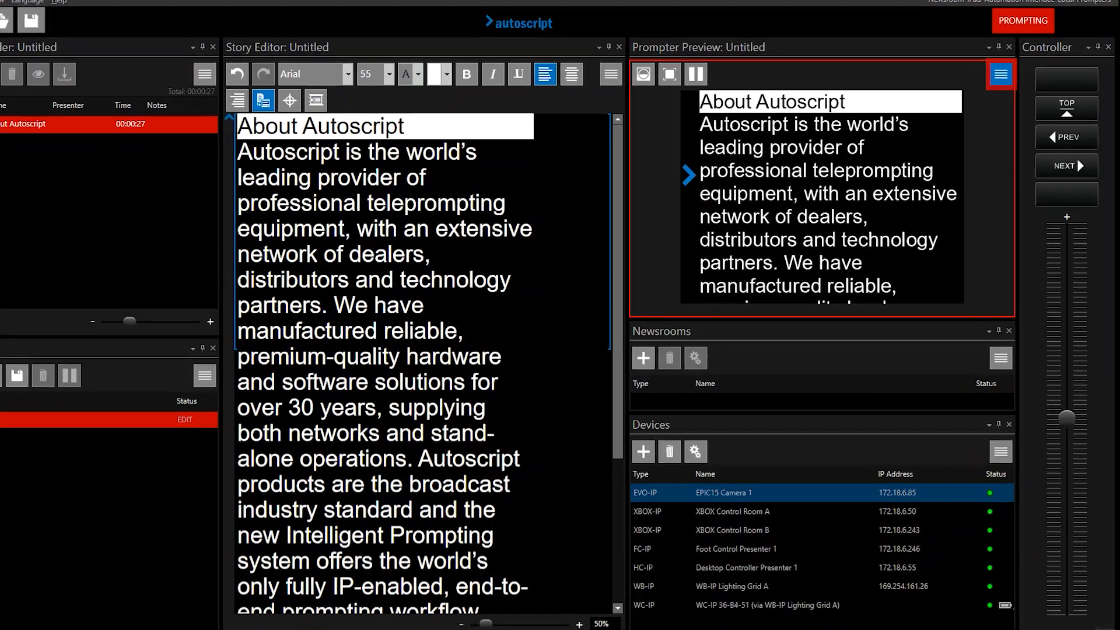
Turn on the Show Clock option for the prompter preview
click(1011, 90)
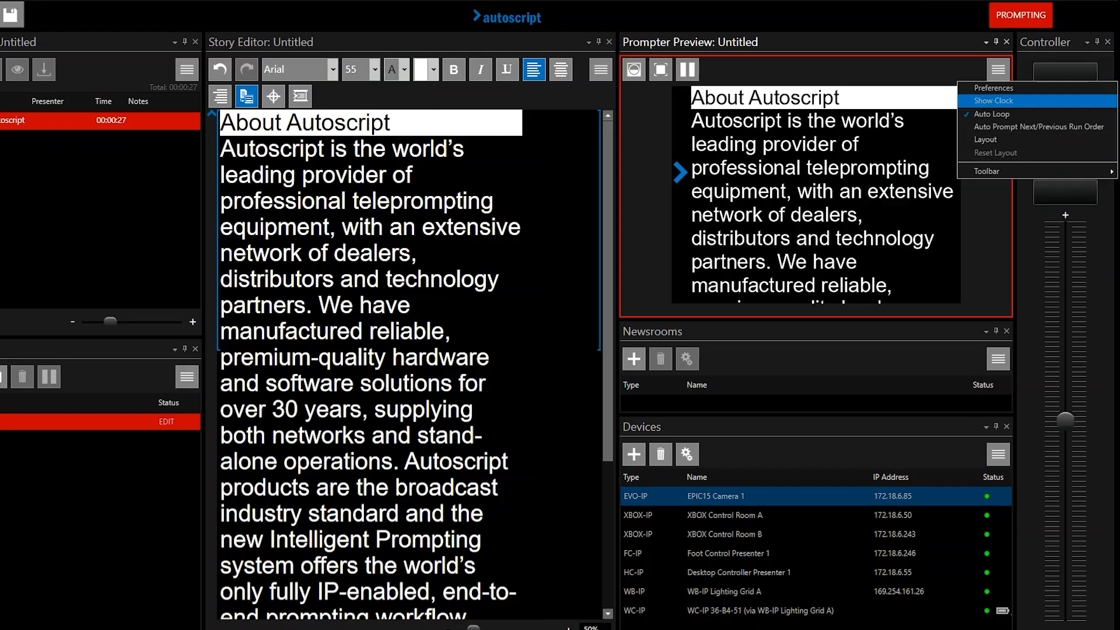
click(994, 101)
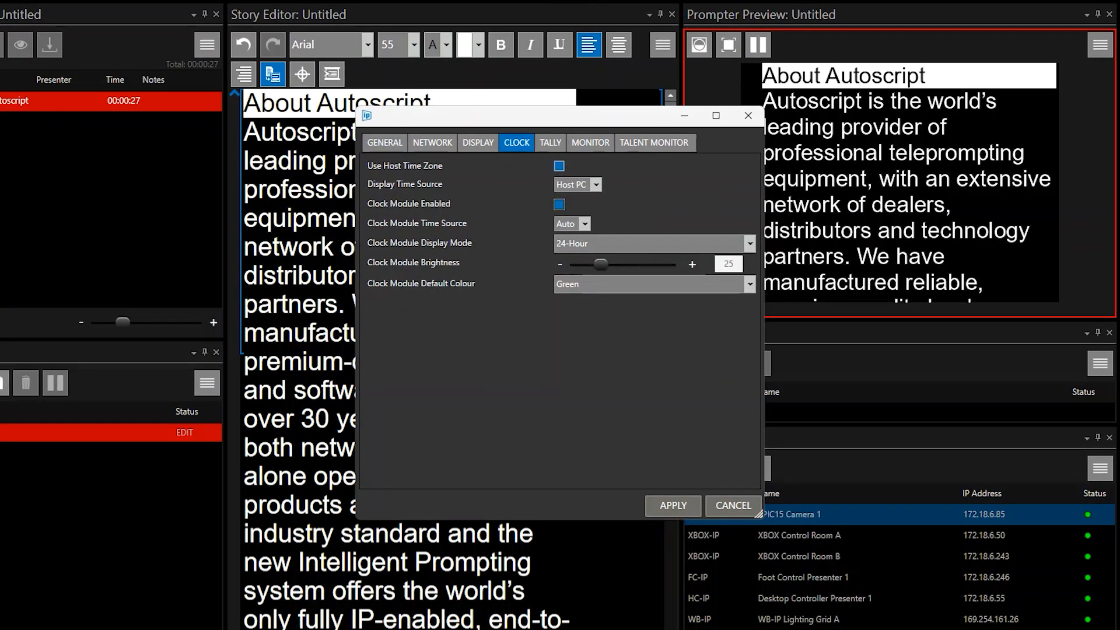
Stop EPIC15 Camera 1 from using the host time zone and browse the available time zones, keeping Europe/London
click(559, 166)
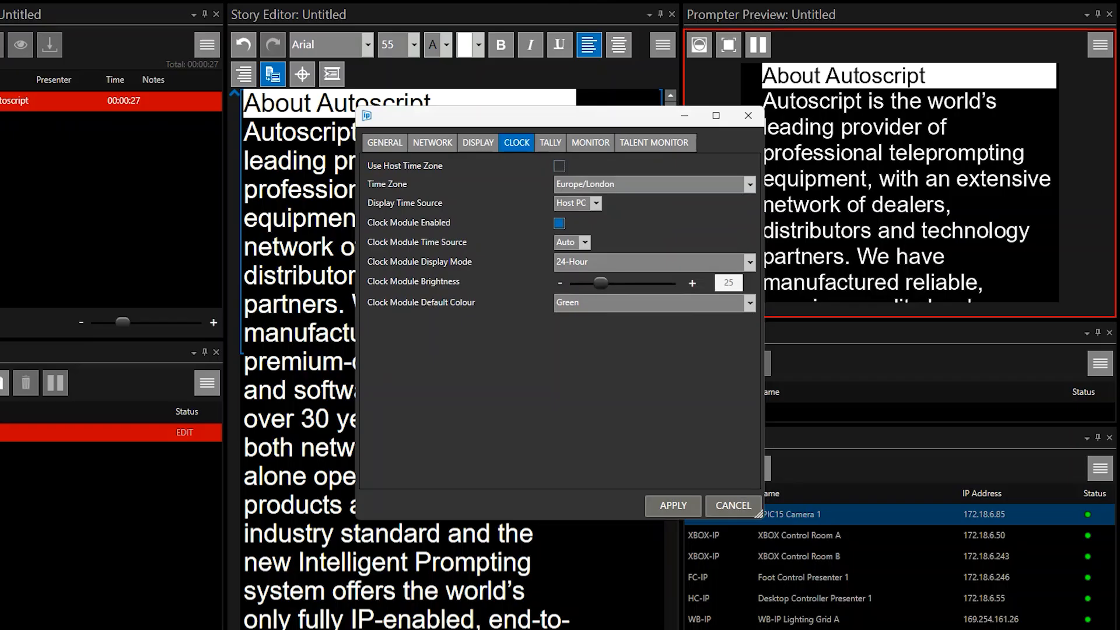
click(750, 184)
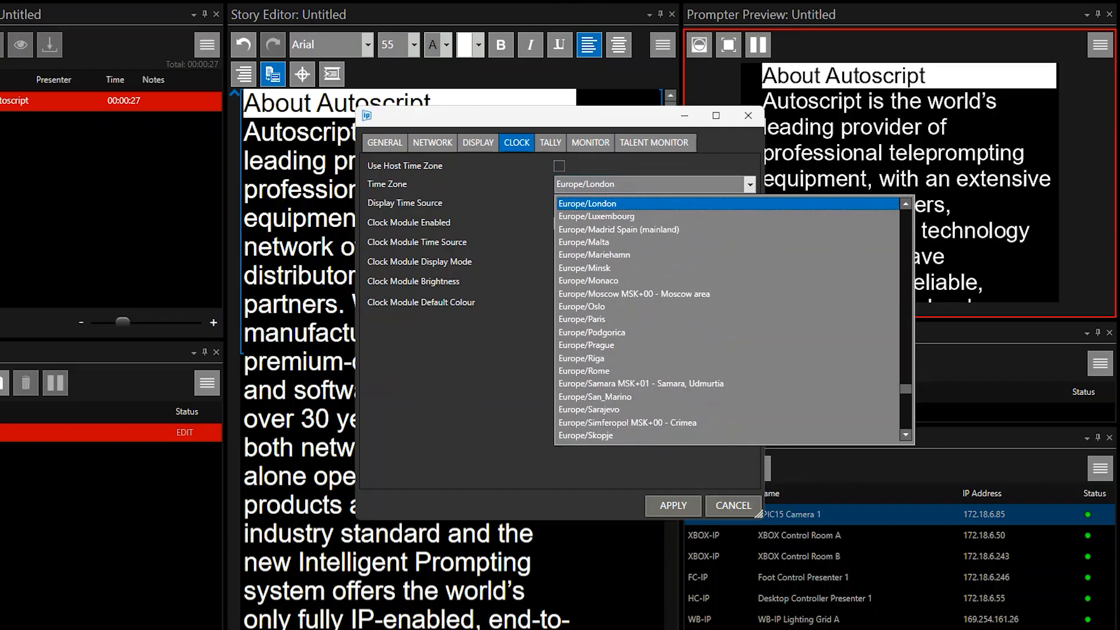
scroll(728, 320, down, 20)
drag(906, 424, 906, 215)
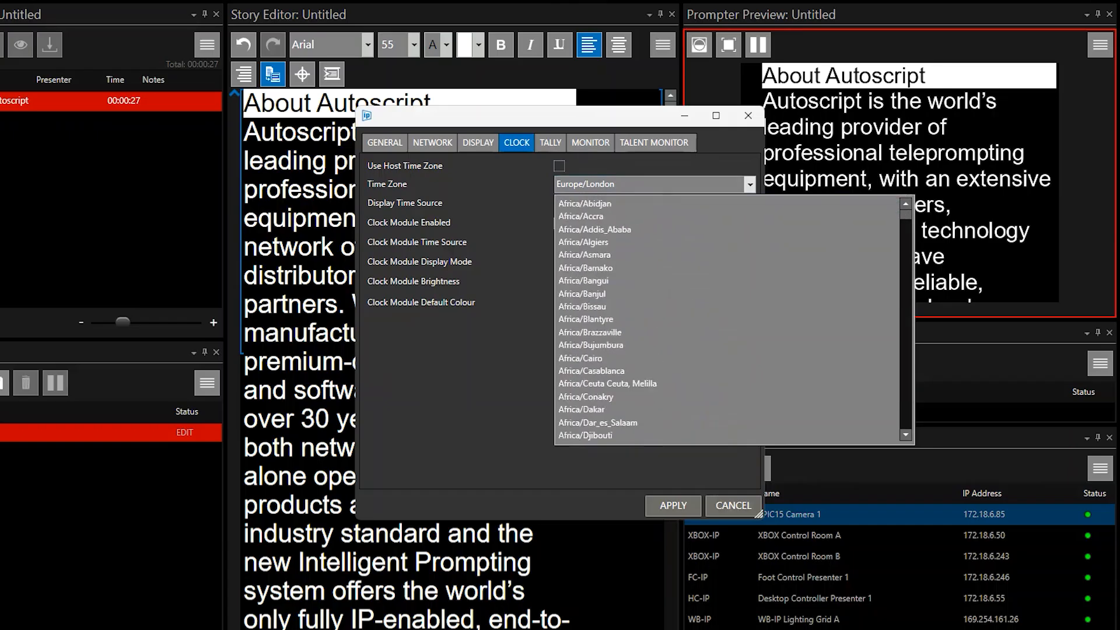
key(Escape)
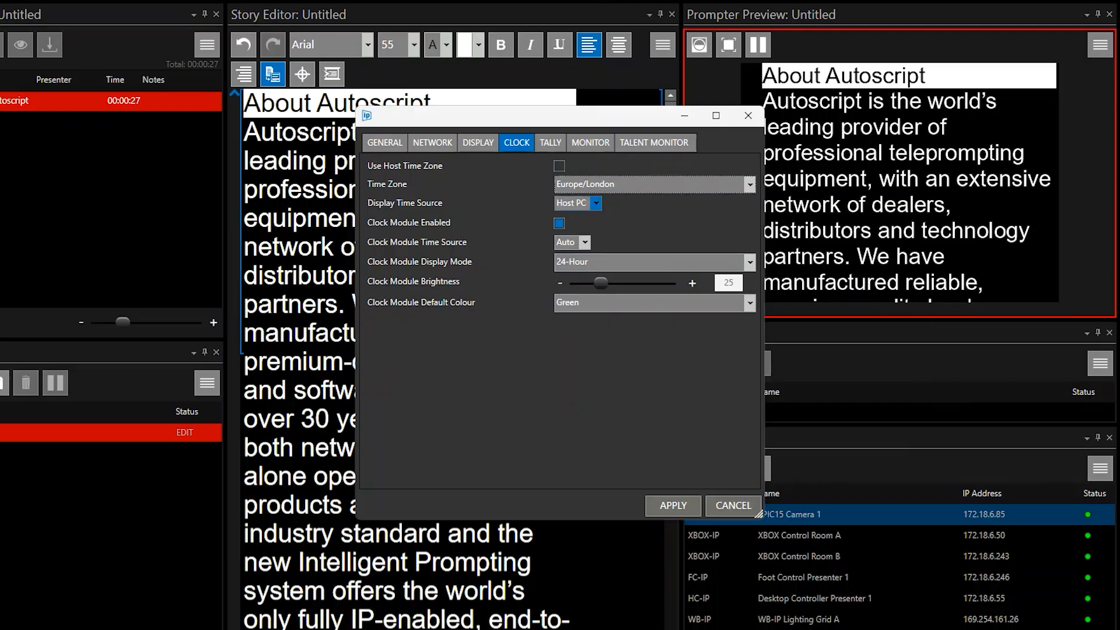
Set the display time source of EPIC15 Camera 1 to NTP
click(596, 203)
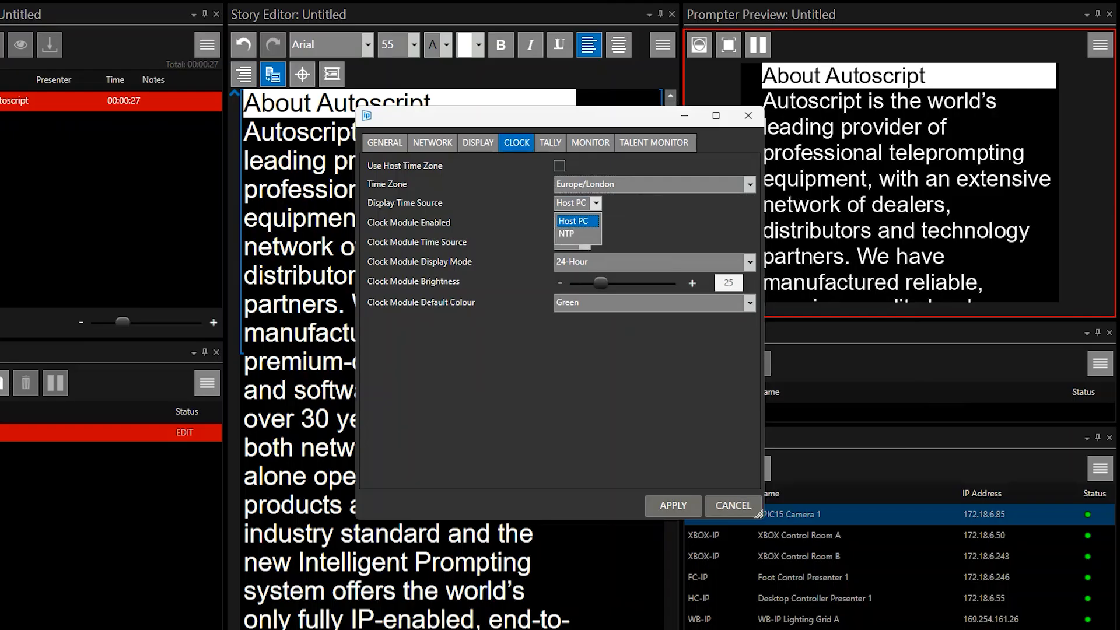
key(Down)
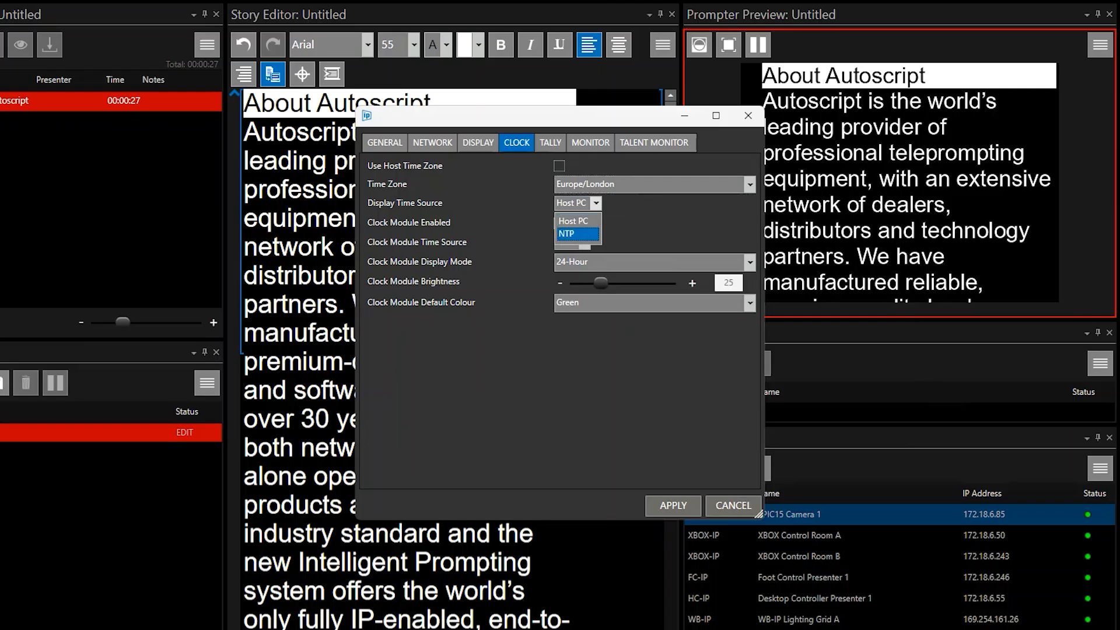
key(Return)
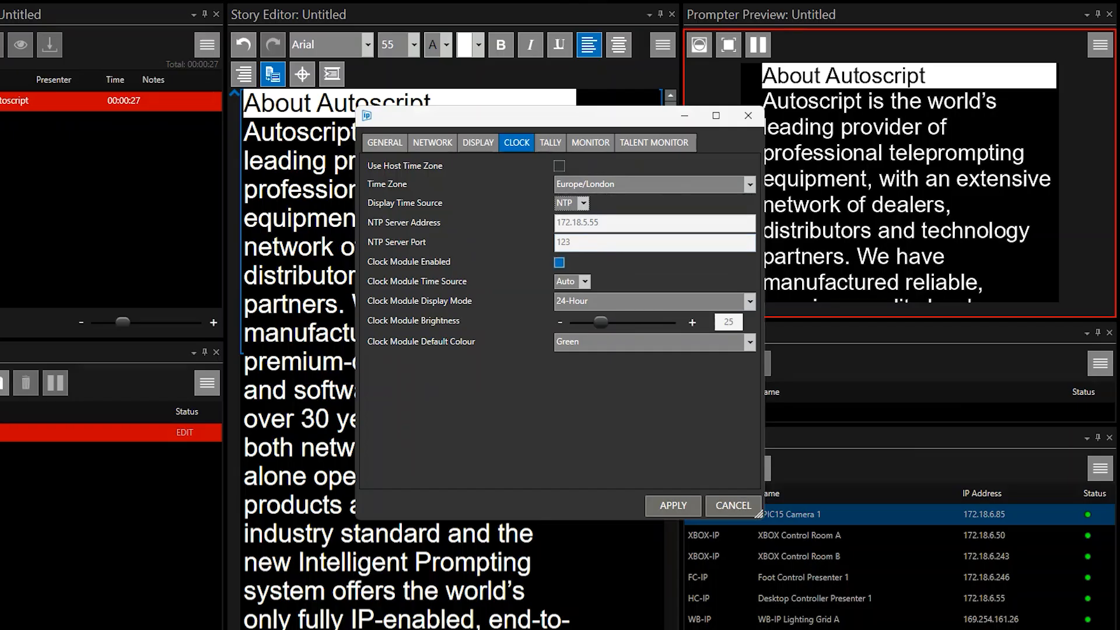
Examine the clock module's enable option, its time source choices and its display modes without changing them
click(560, 264)
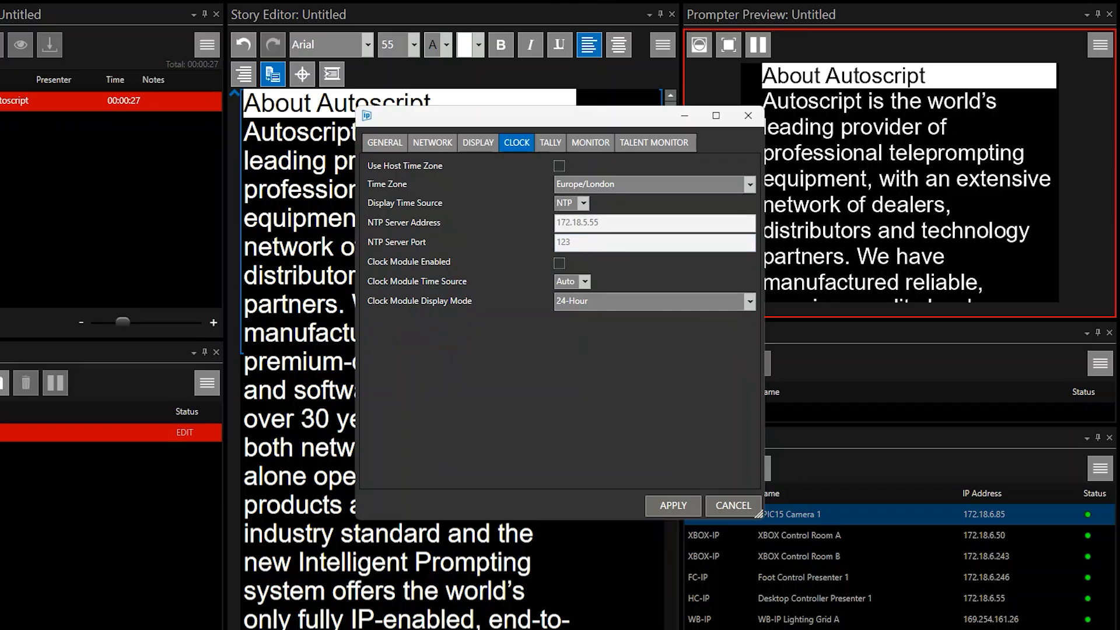
click(559, 263)
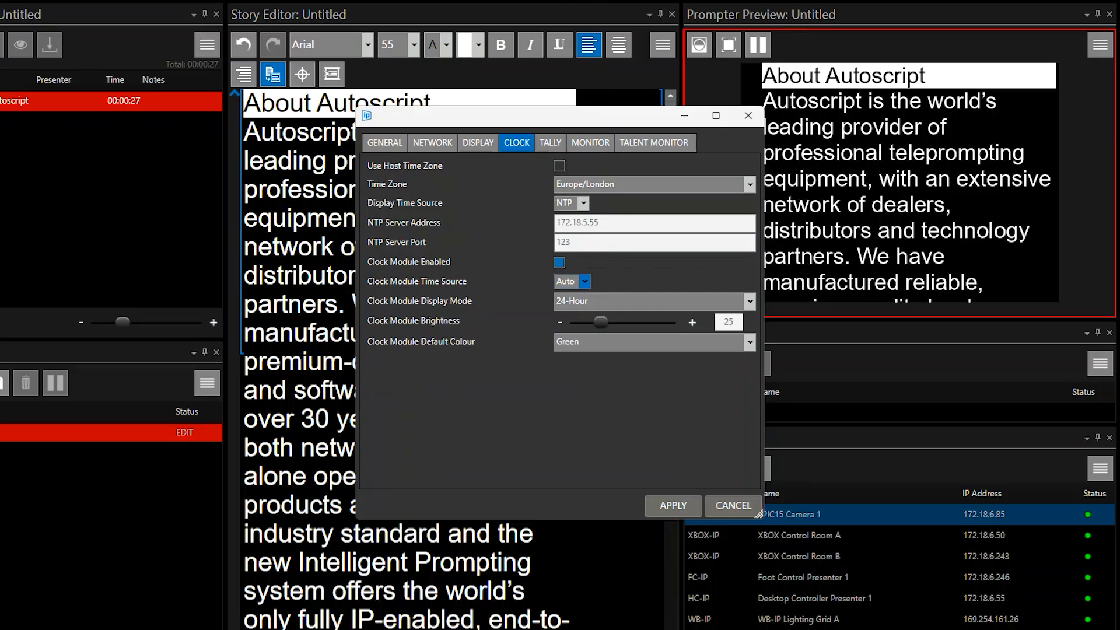
click(584, 282)
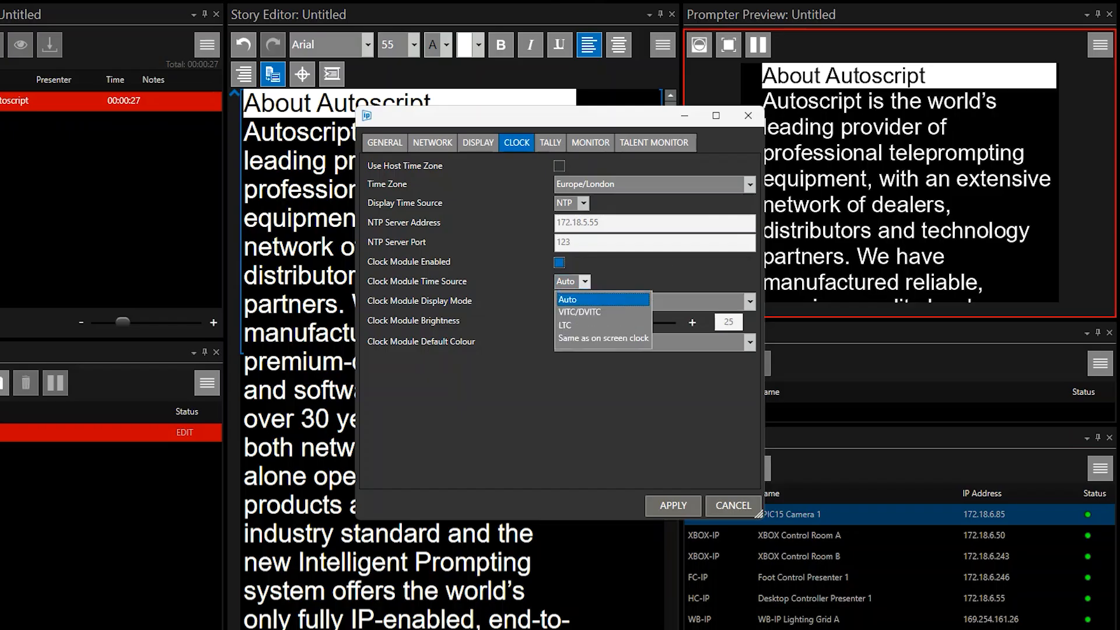
key(Down)
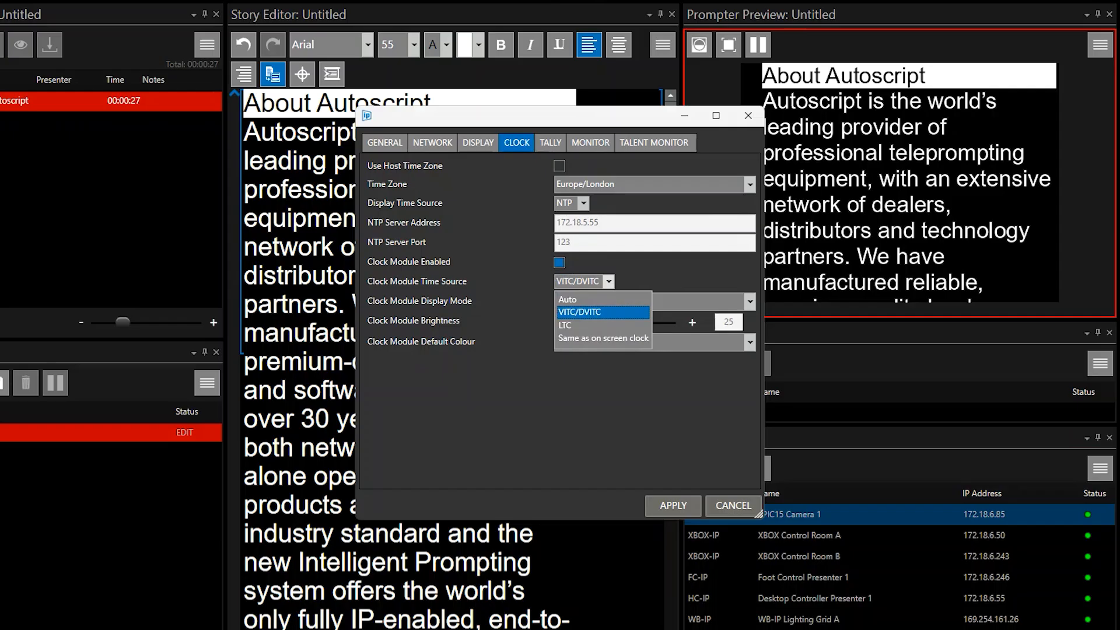
key(Down)
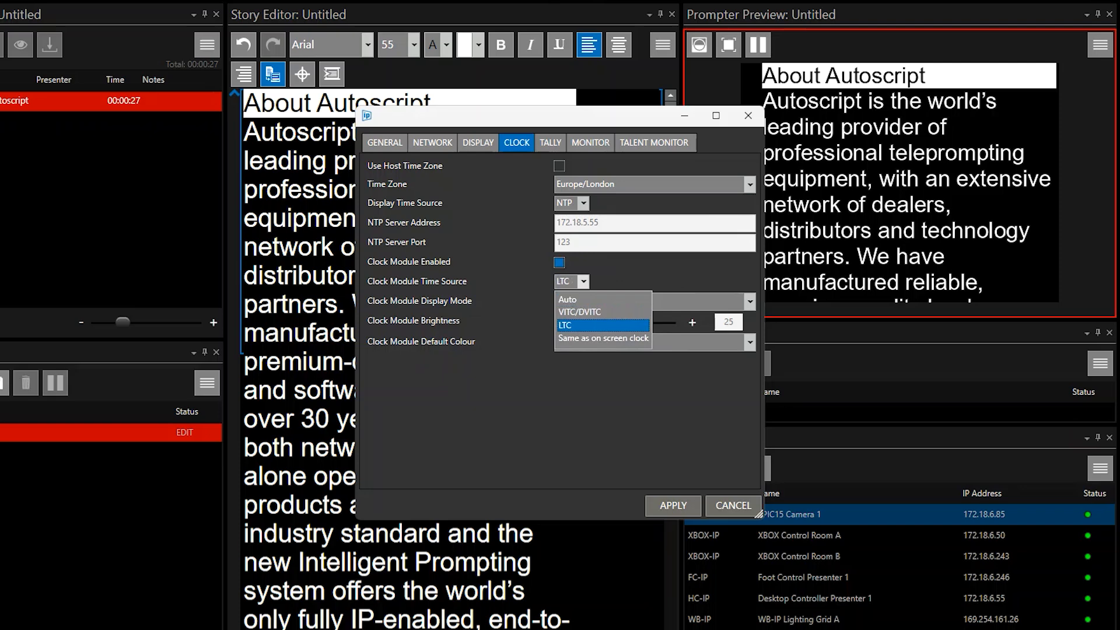
key(Down)
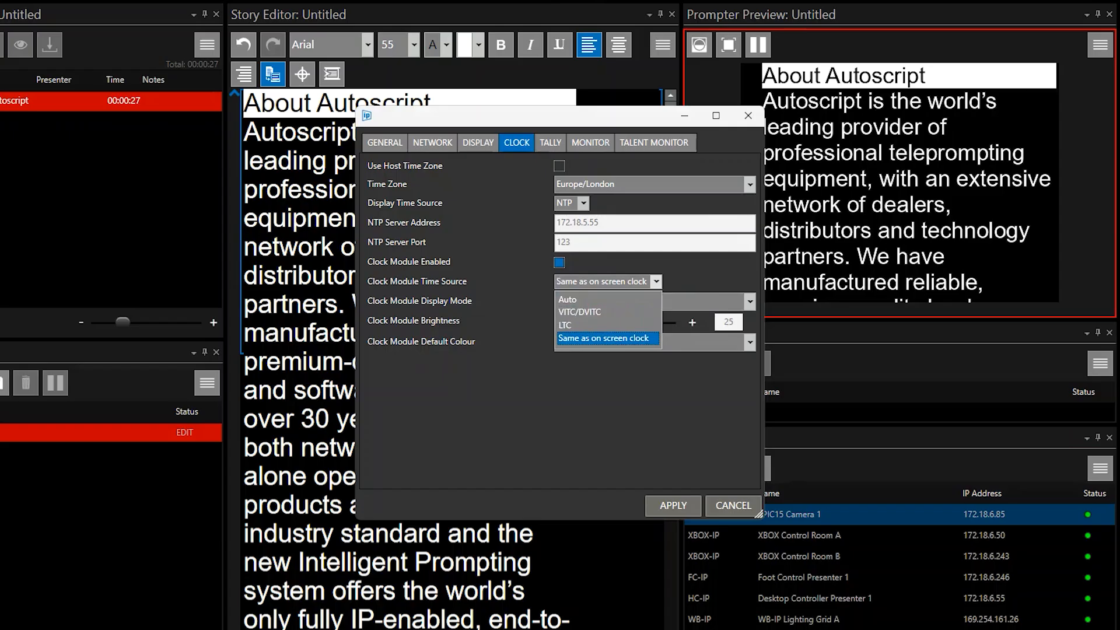
key(Escape)
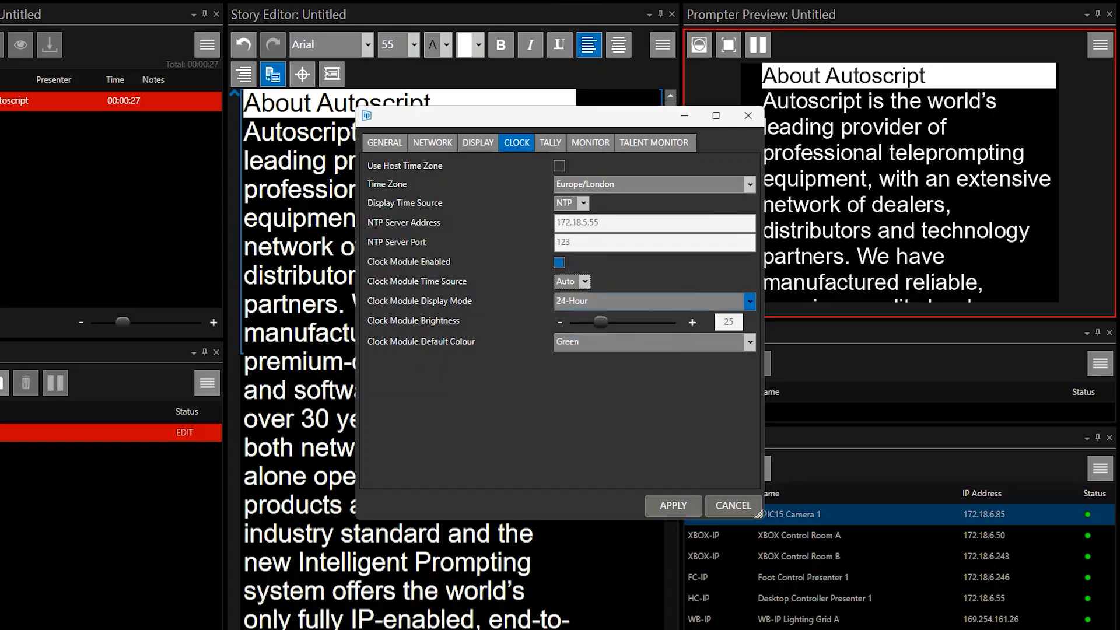
click(750, 301)
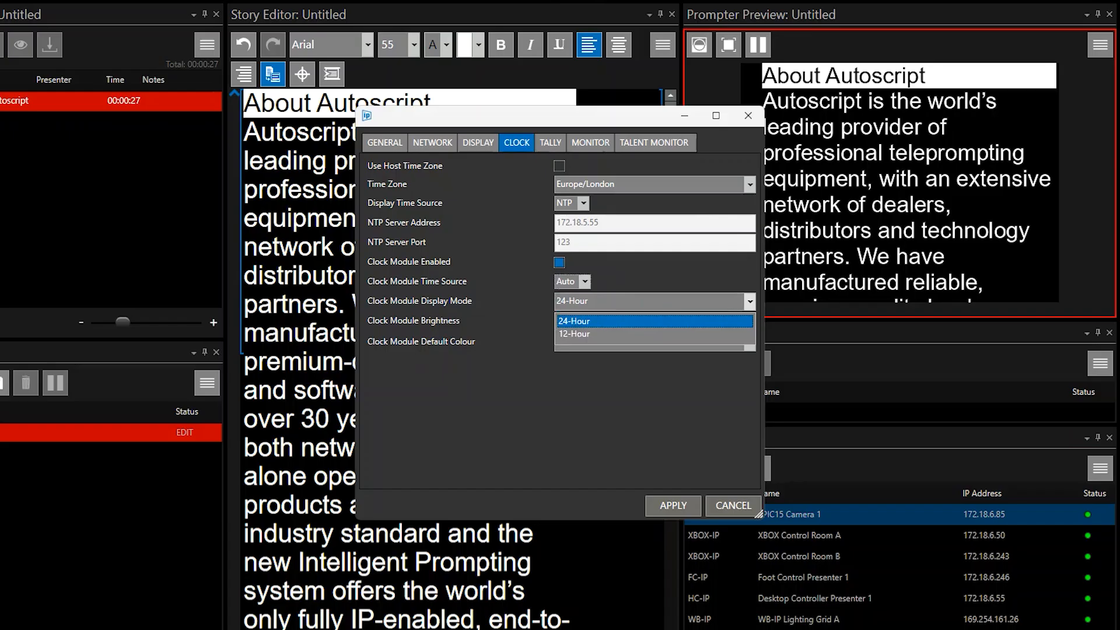
click(750, 301)
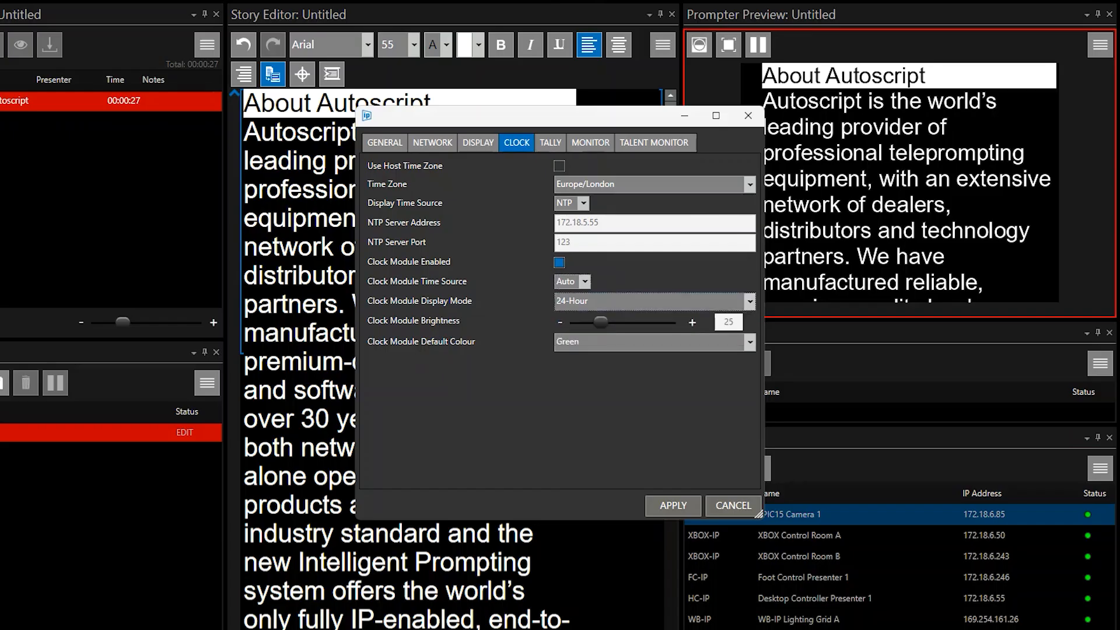
Set the clock module's brightness to 25 and its default colour to Green
mouse_move(601, 322)
mouse_down()
mouse_move(586, 322)
mouse_move(618, 322)
mouse_up()
click(734, 322)
key(BackSpace)
key(BackSpace)
text(25)
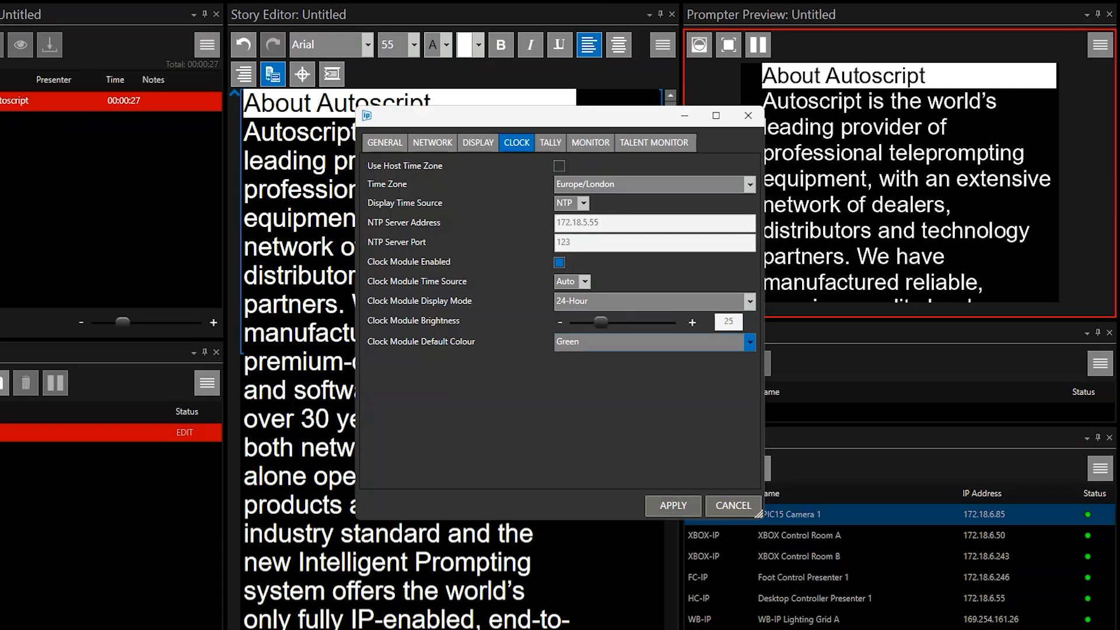
click(751, 342)
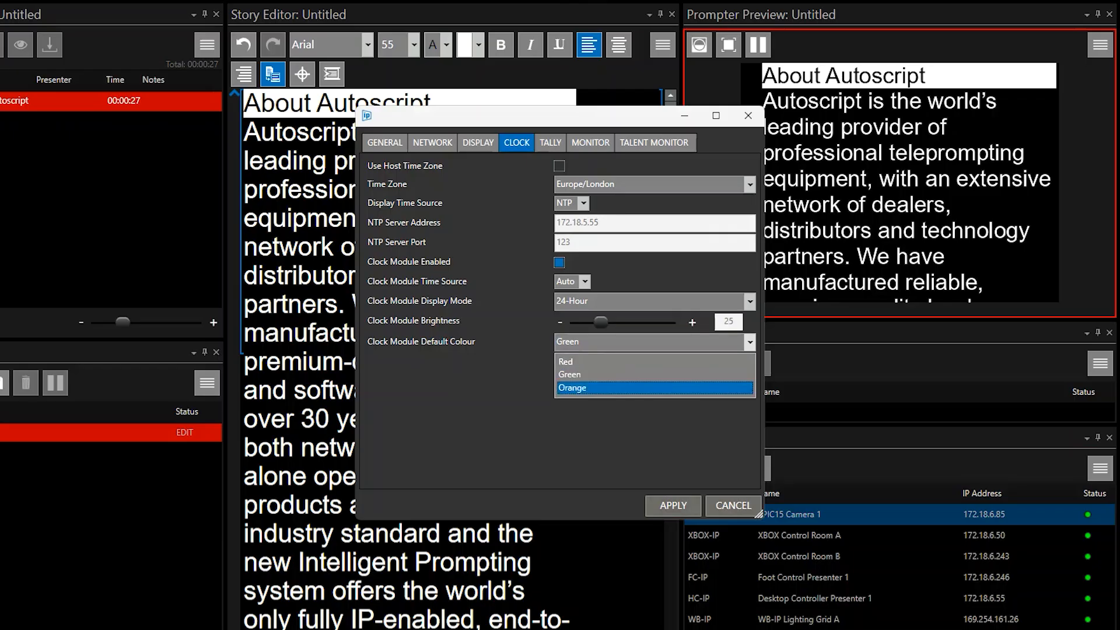
click(654, 375)
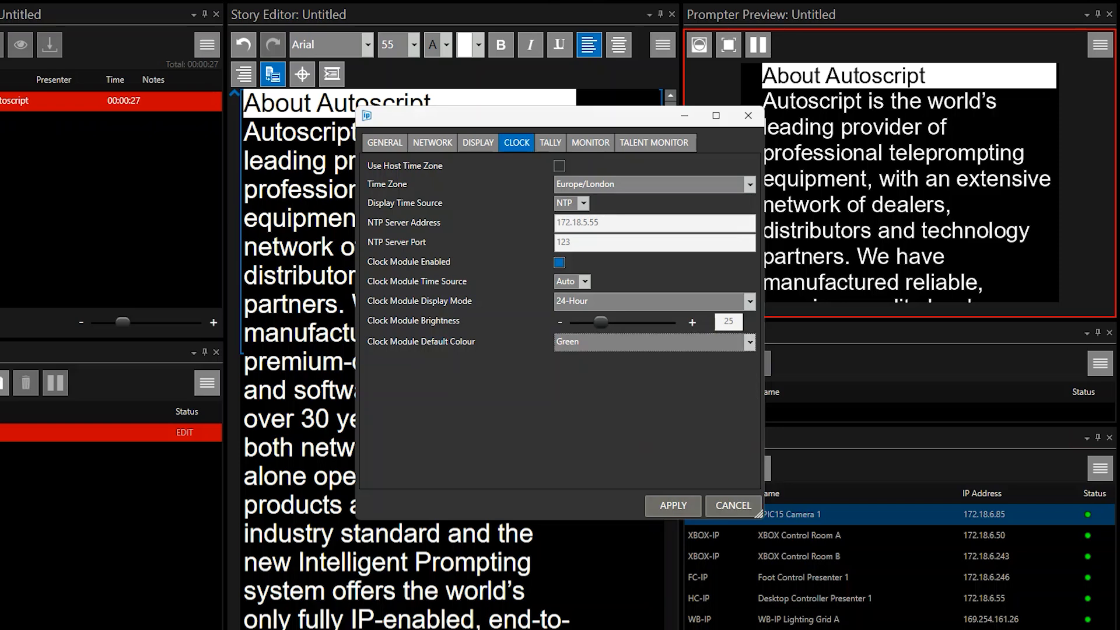
In the tally settings, toggle the clock module tally off and on again and choose Red as its on-air colour
click(550, 143)
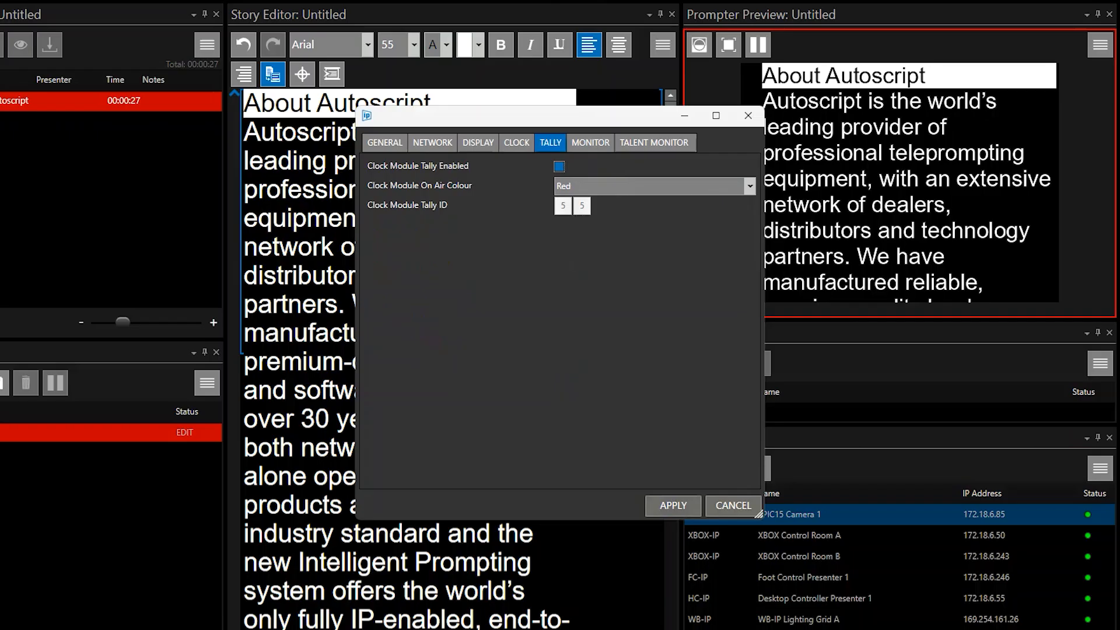
click(559, 166)
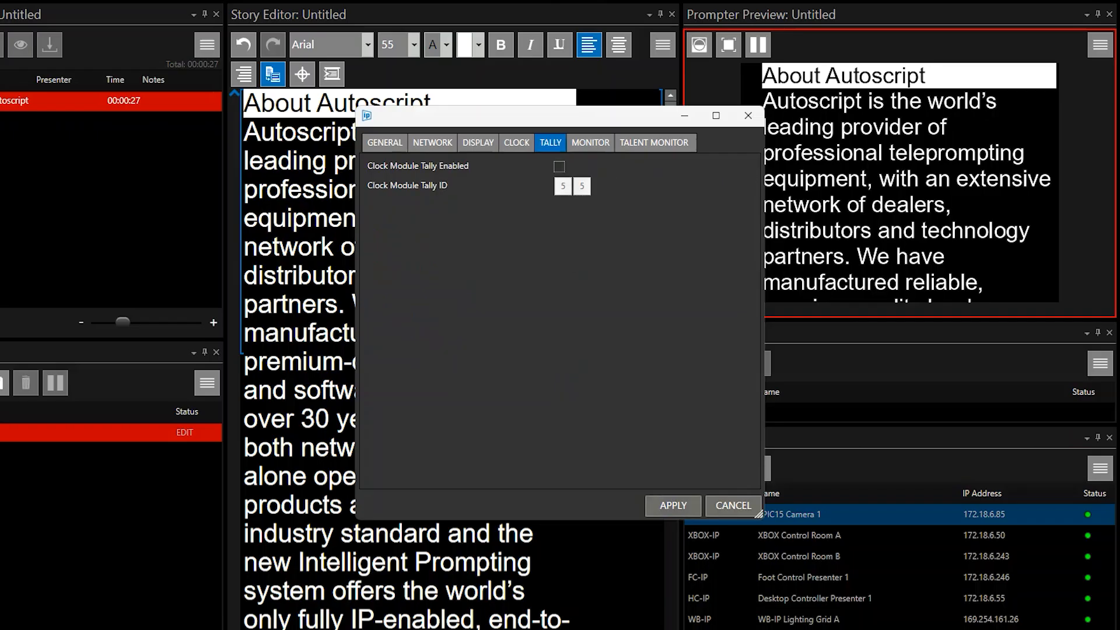
click(559, 167)
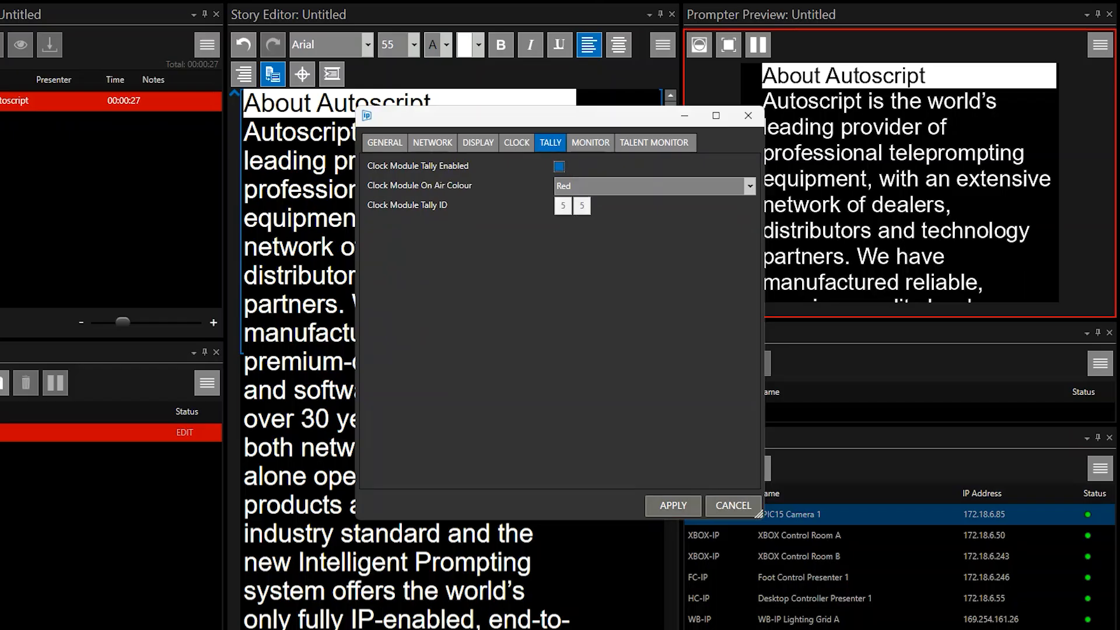
click(749, 186)
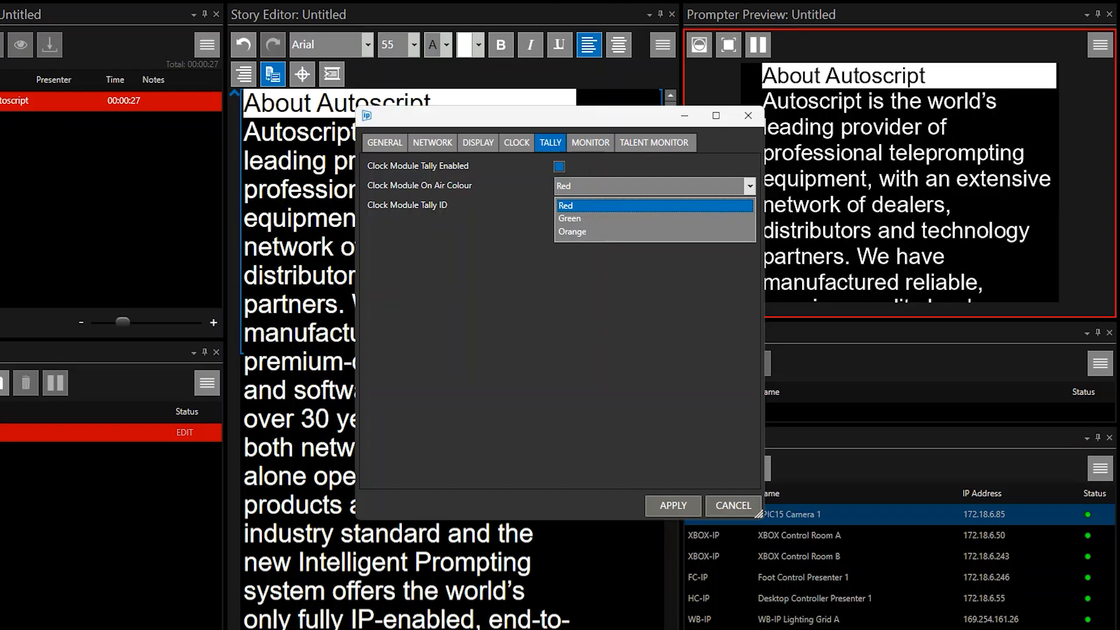
click(565, 206)
Set the clock module tally ID to A9
double_click(563, 206)
text(4)
key(Tab)
text(9)
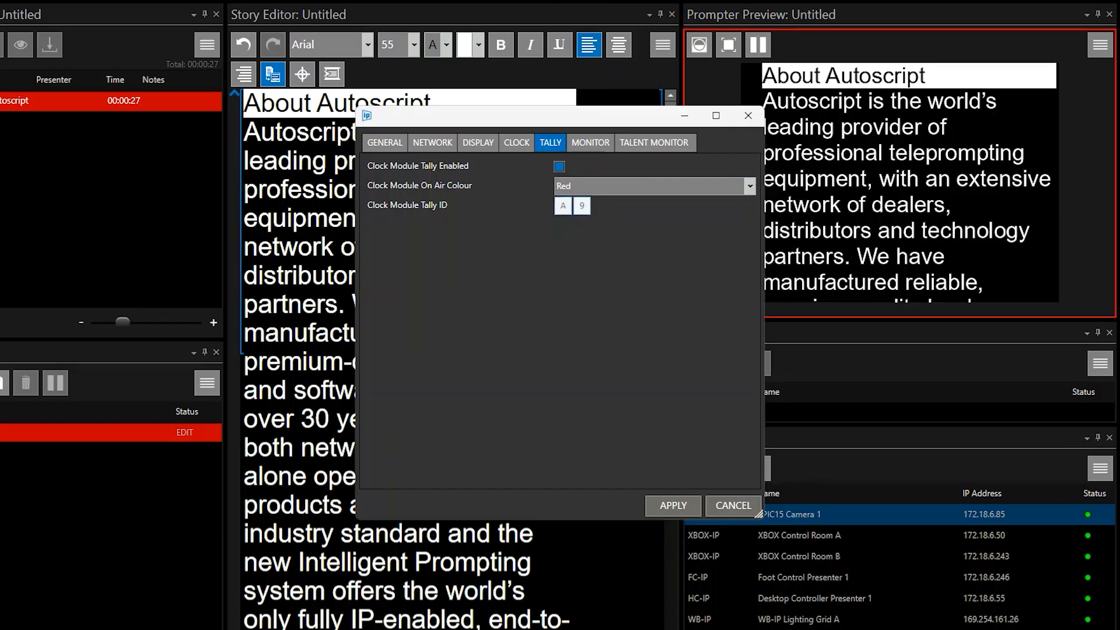
Set the clock module tally ID to 45 and apply the device settings
double_click(563, 206)
text(4)
key(Tab)
text(5)
click(674, 505)
Disable the clock module tally, apply the change and close the configuration of EPIC15 Camera 1
click(559, 167)
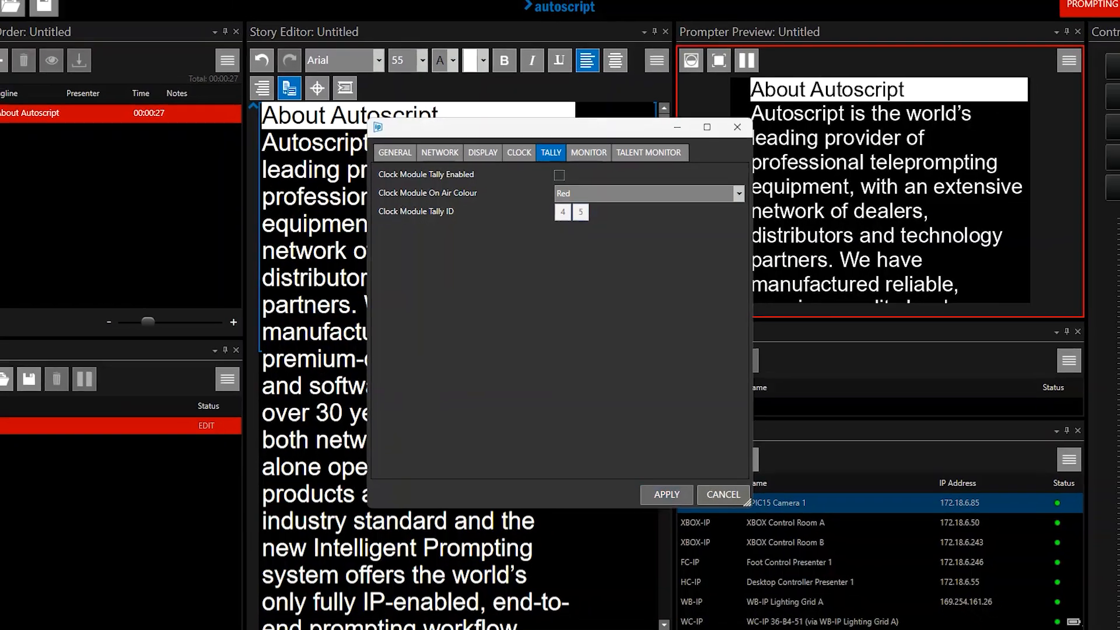
click(663, 489)
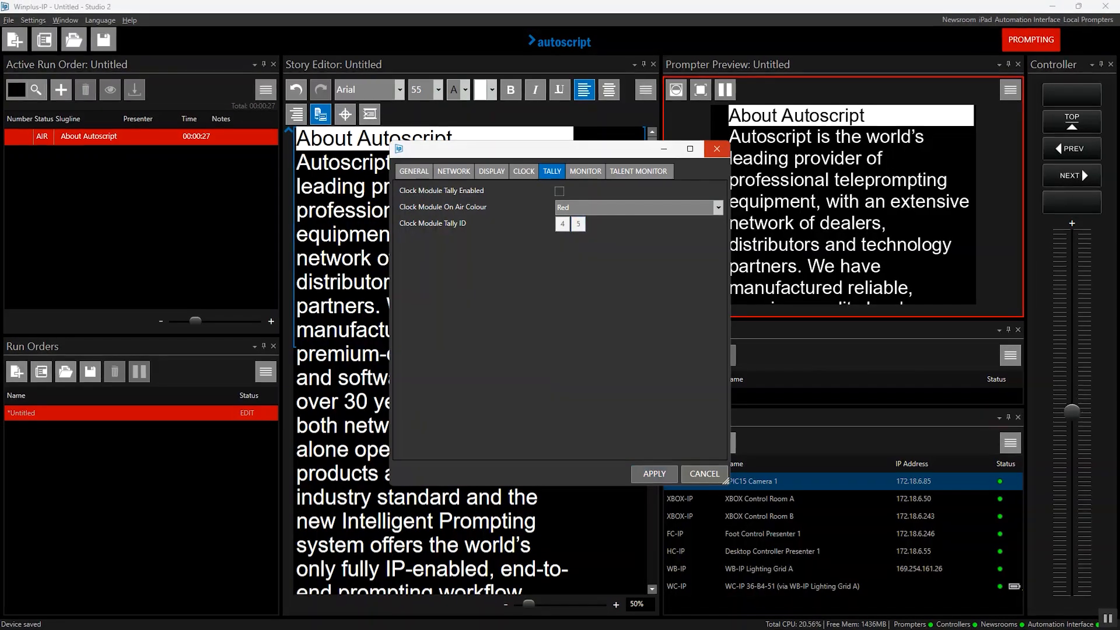
click(731, 134)
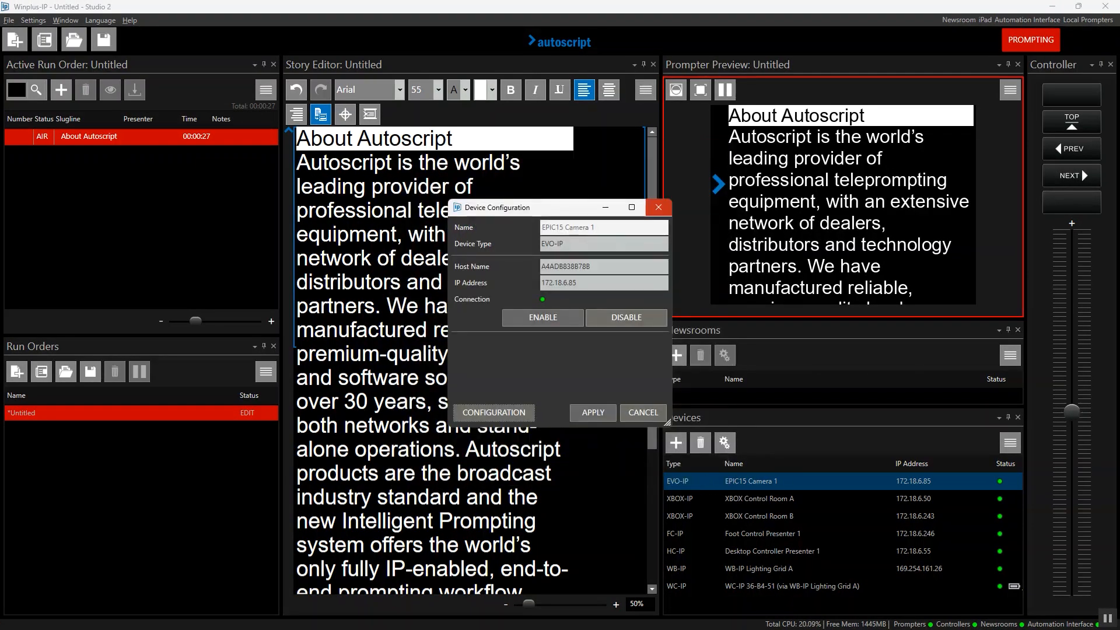
click(658, 207)
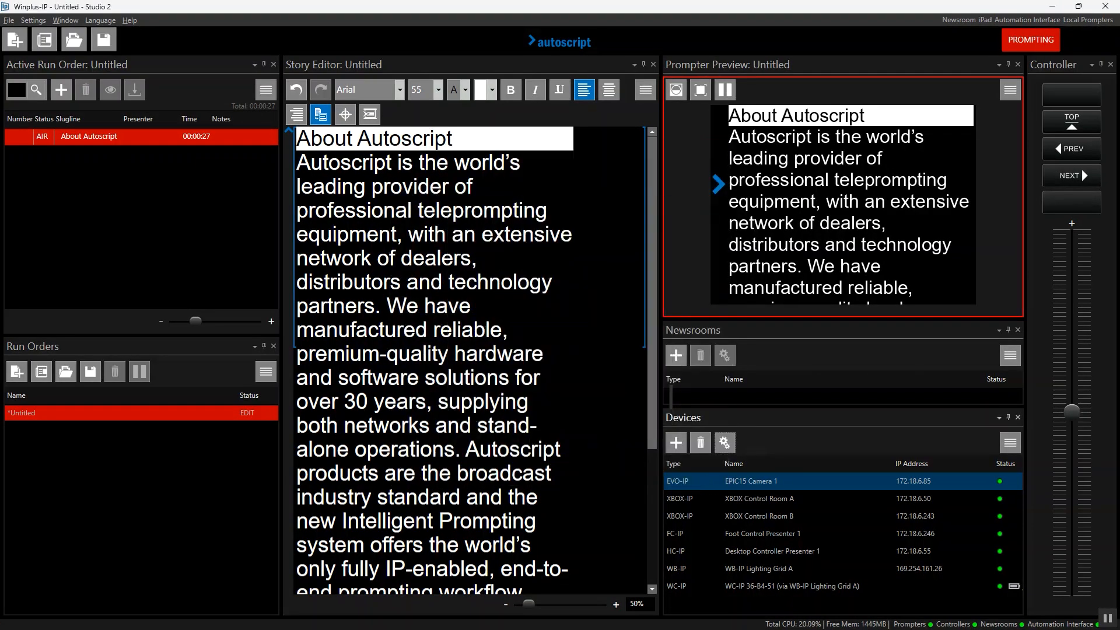